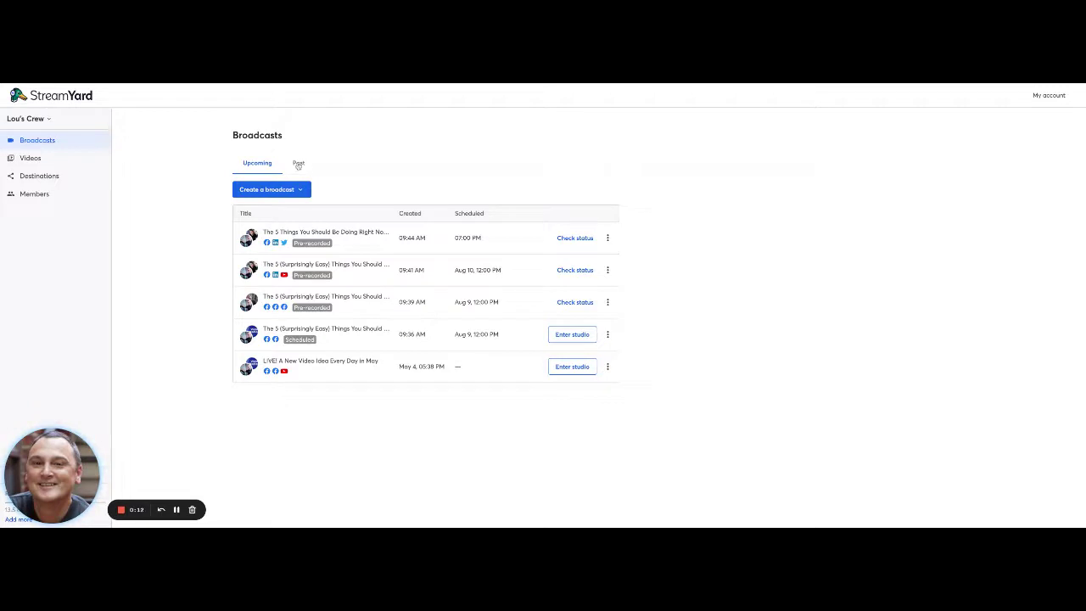
- Glance at past broadcasts, then start a new broadcast from a pre-recorded video
click(298, 164)
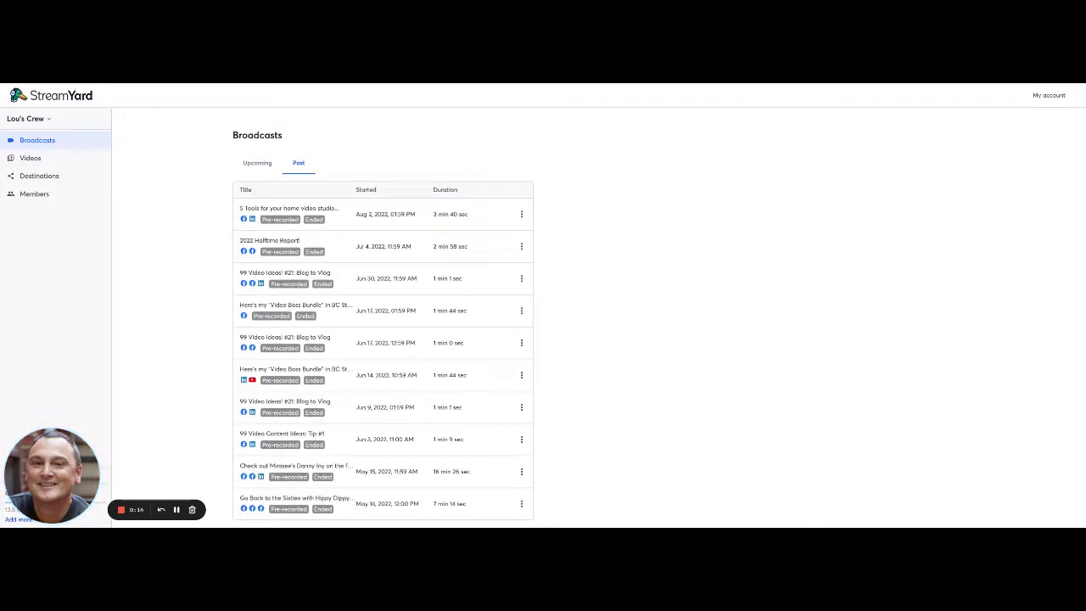
click(264, 165)
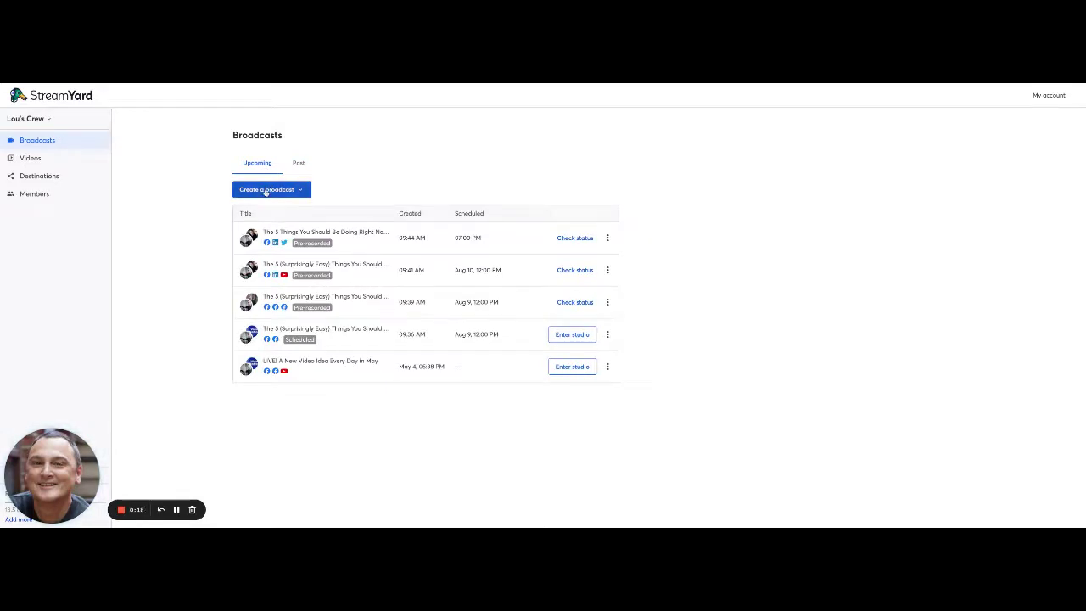
click(268, 190)
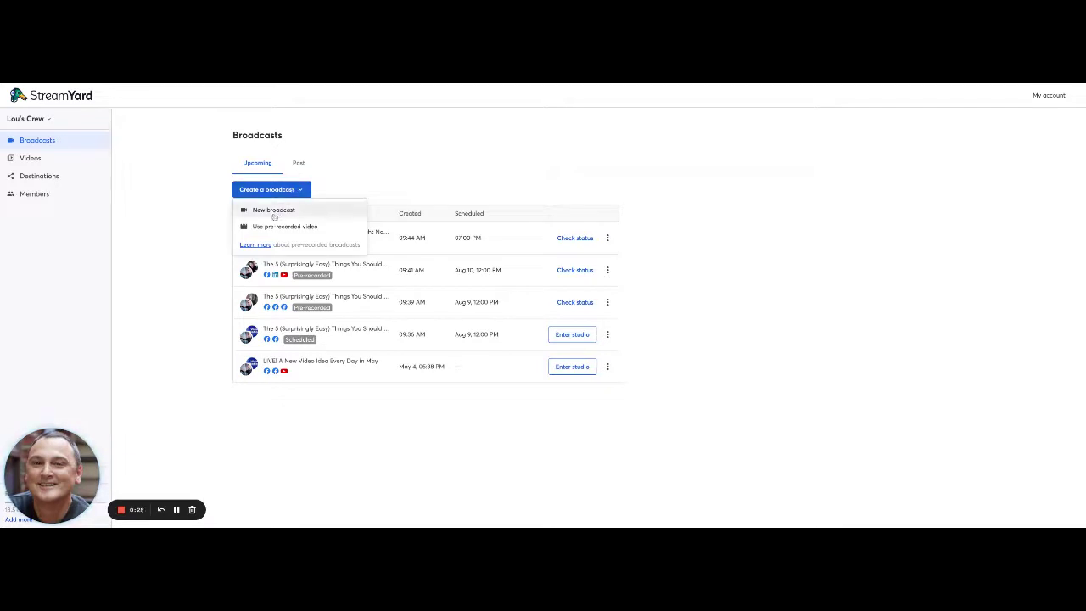
click(269, 226)
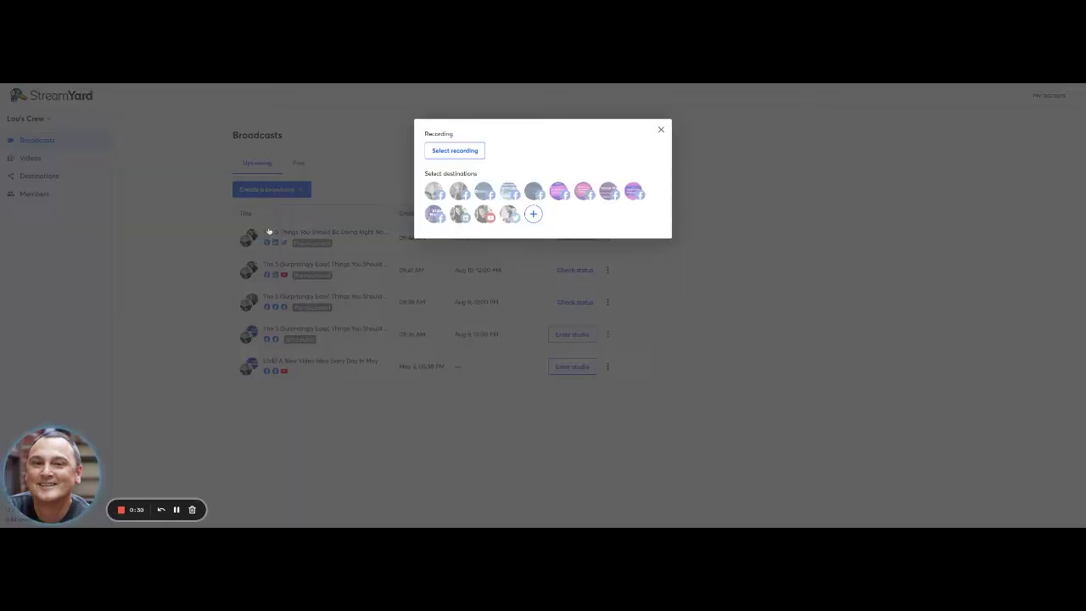
- Browse past-broadcast recordings, then choose to upload a new video file instead
click(456, 152)
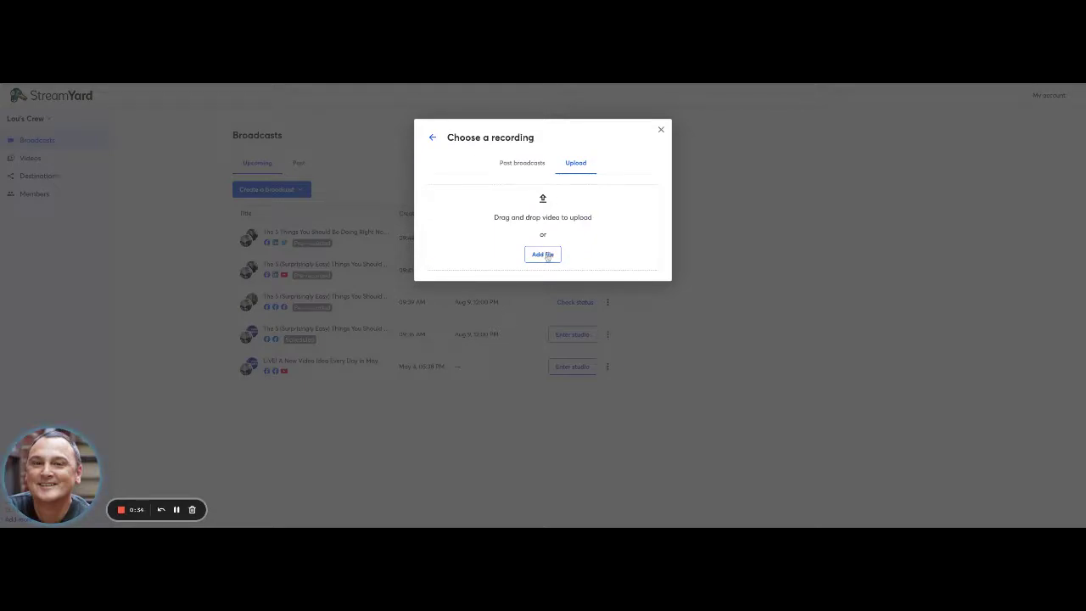
click(529, 165)
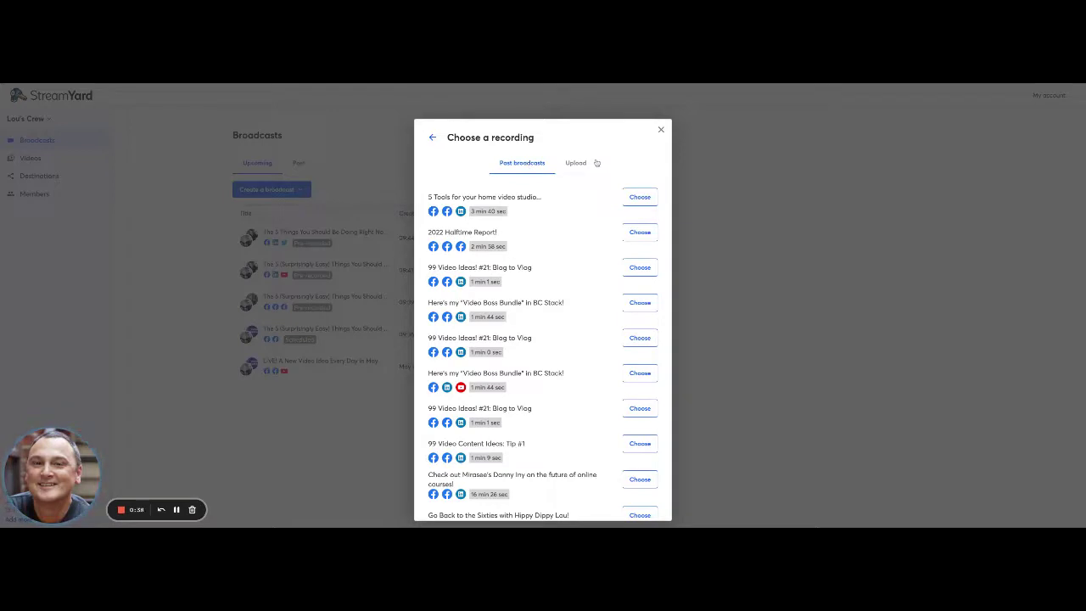
click(576, 164)
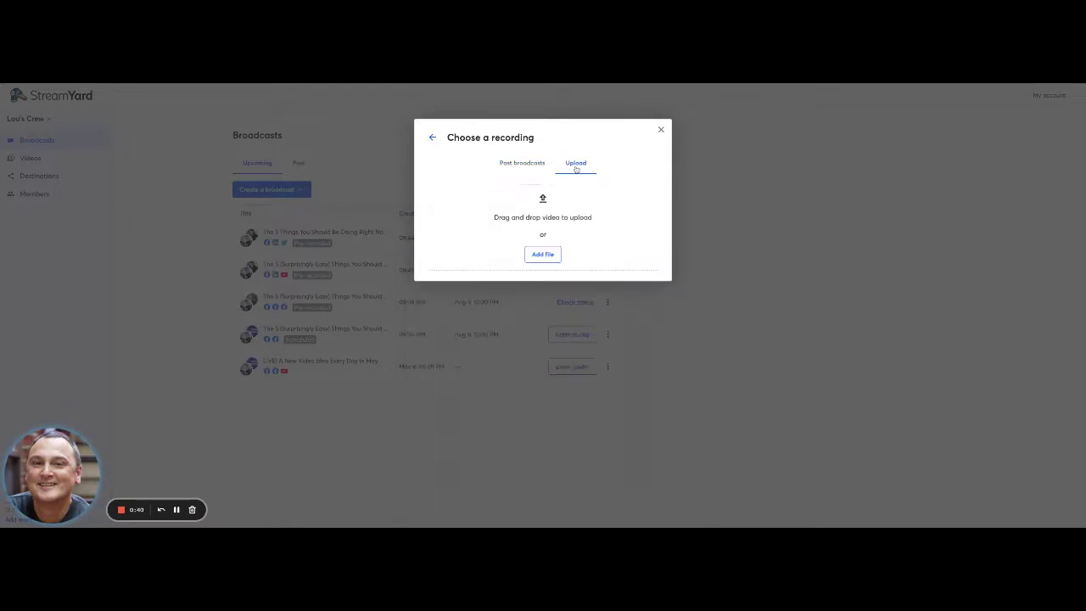
click(543, 255)
- Upload 5 things promo.mp4 as the broadcast's recording
click(544, 254)
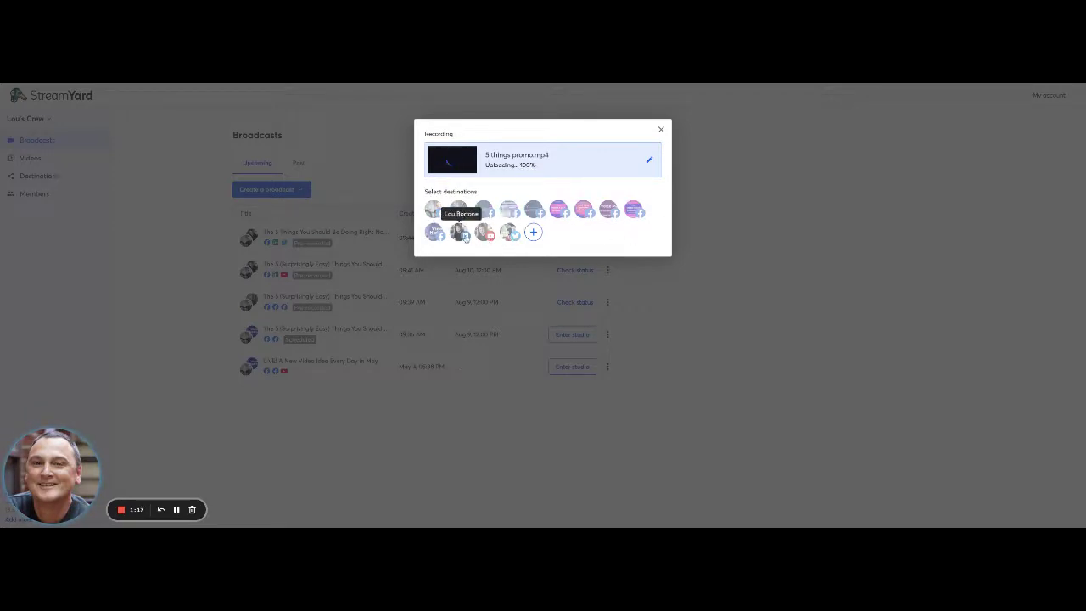
- Add LinkedIn, Twitter and Video Nation as broadcast destinations
click(464, 236)
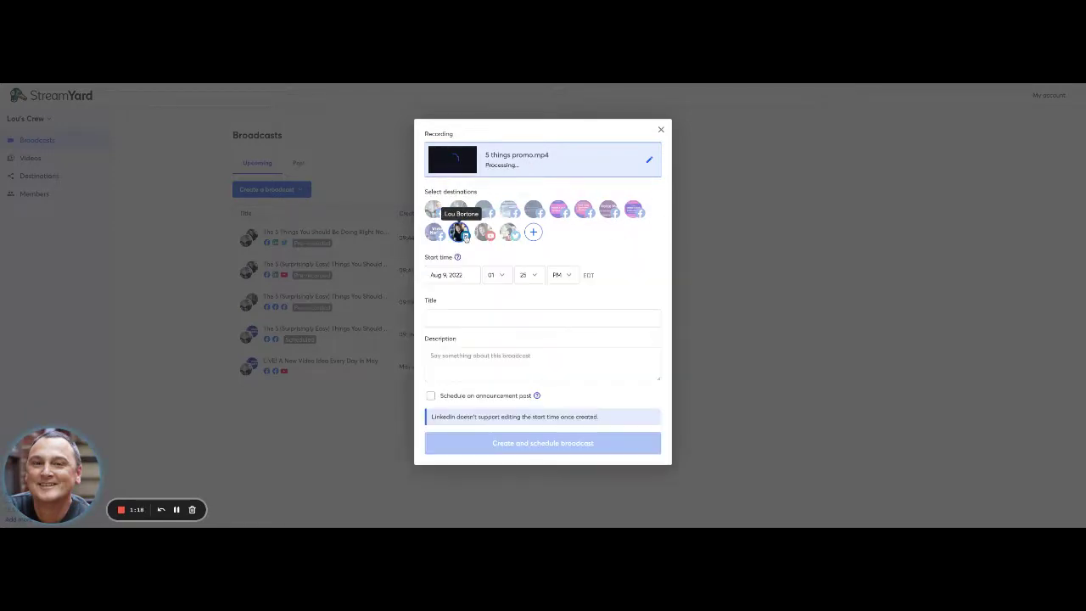
click(513, 238)
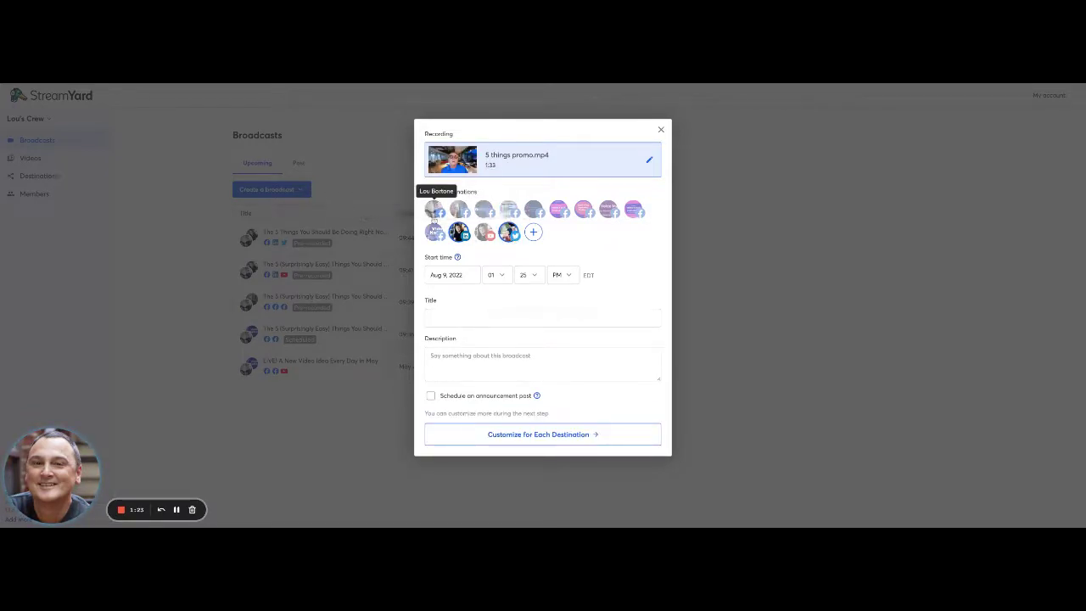
click(435, 230)
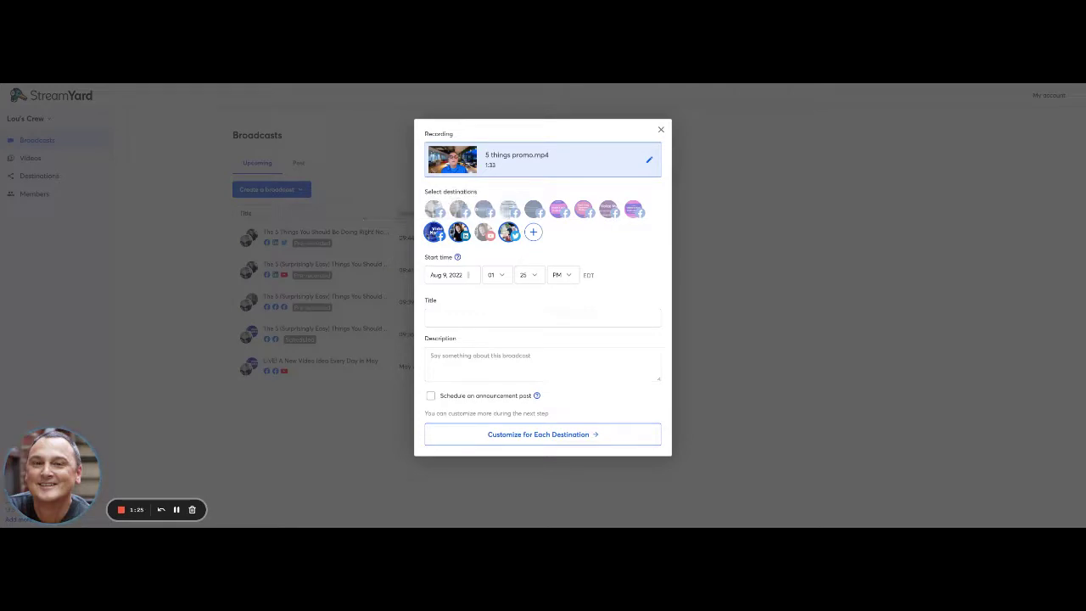
- Schedule the broadcast start for Aug 10, 2022 at 08:00 PM
click(470, 274)
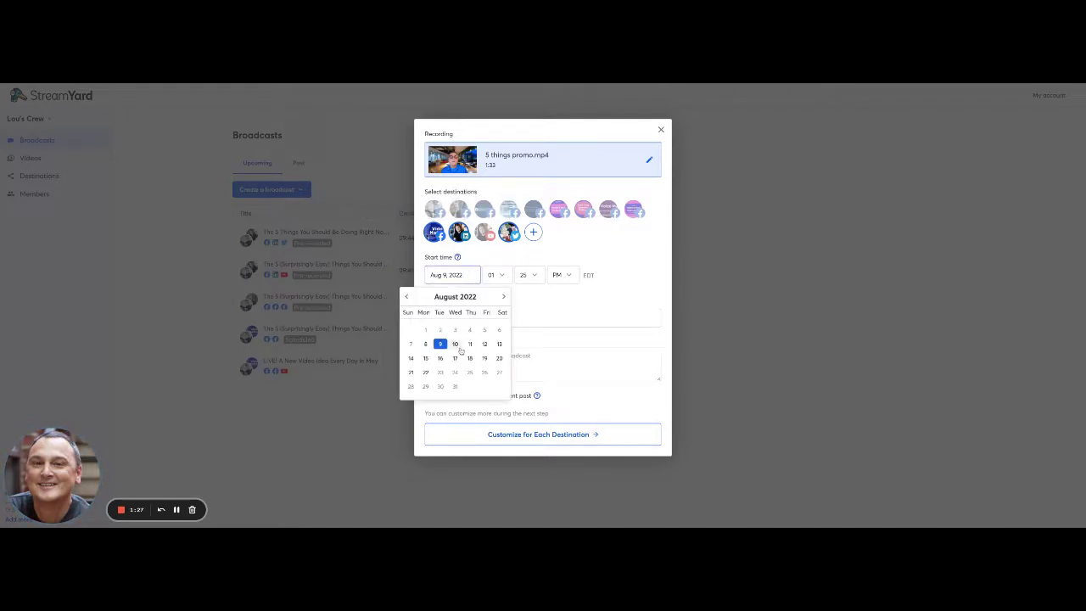
click(456, 344)
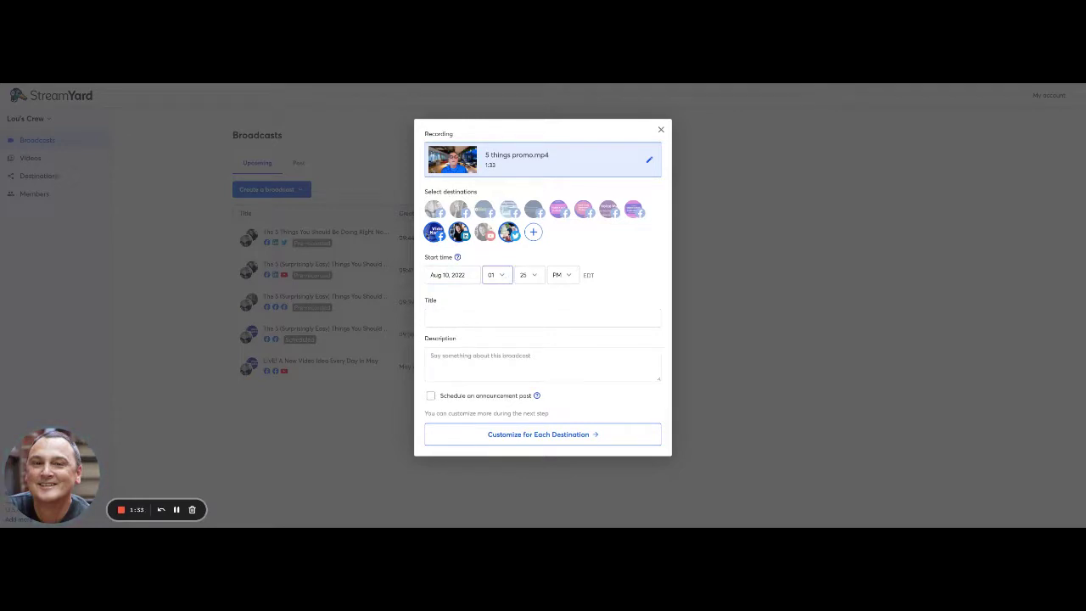
click(497, 275)
- Title the broadcast 'Free Workshop: 5 Things You Should Be Doing Right Now with Video.'
click(461, 318)
text(Free)
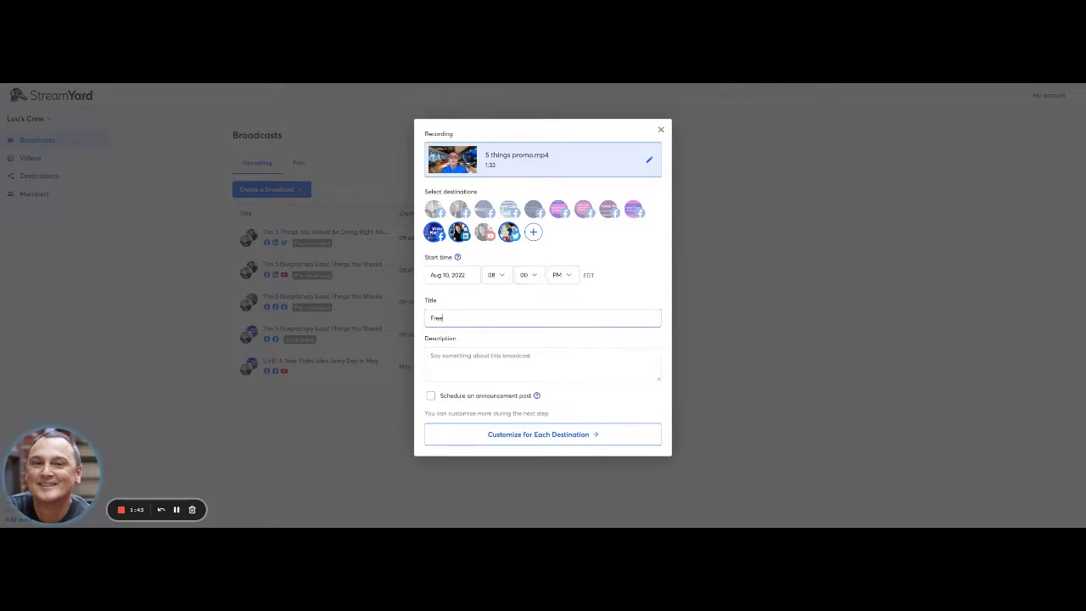
text( Workshop: 5)
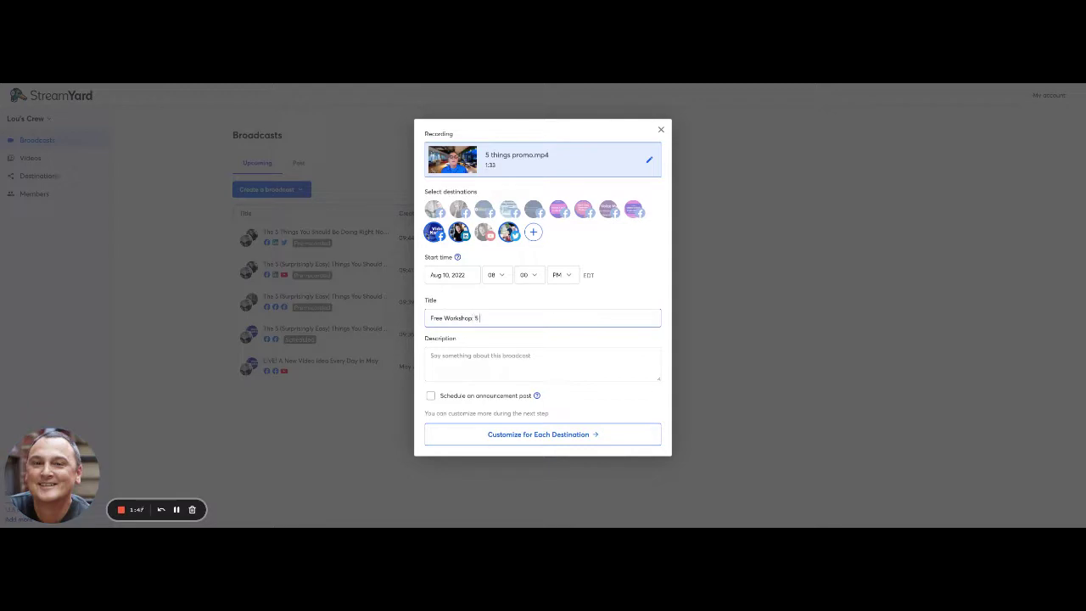
text( Things You Should Be Doing Right Now with Video.)
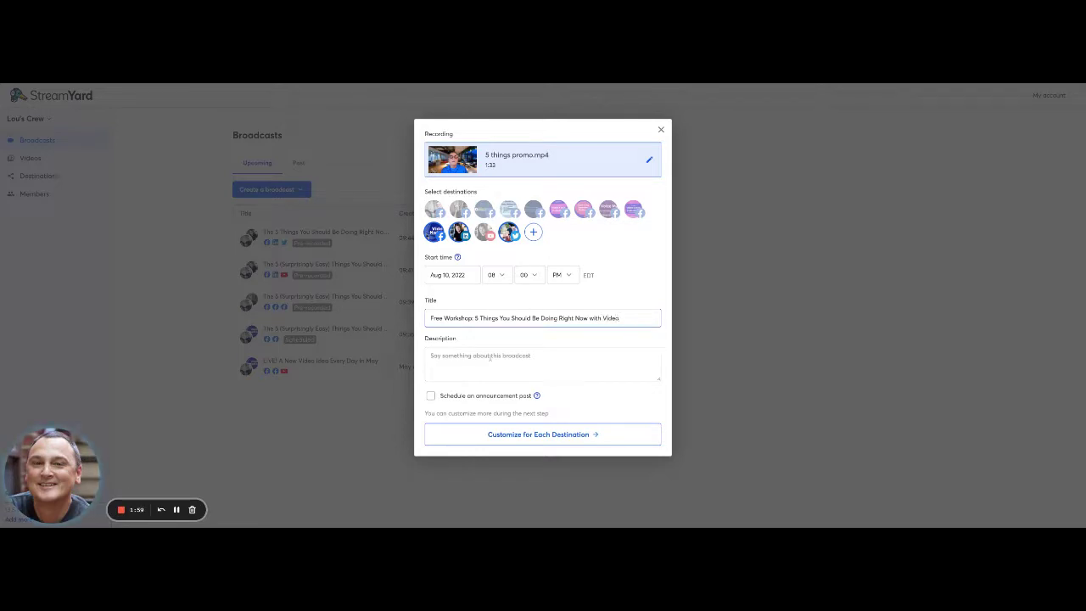
click(479, 358)
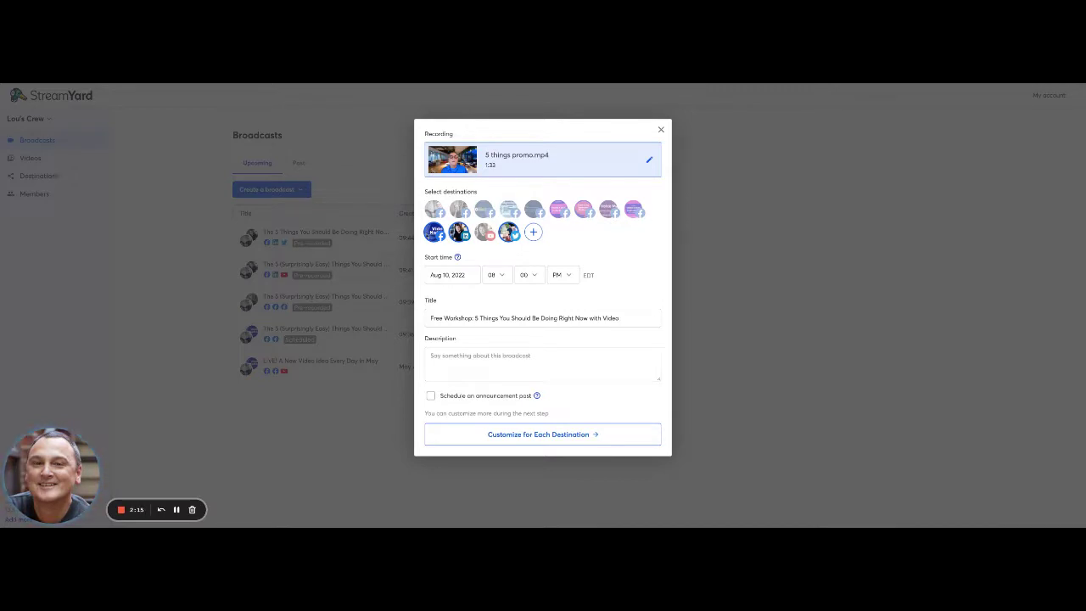
- Fill the description with the workshop link plus copied title text, and enable an announcement post
click(431, 355)
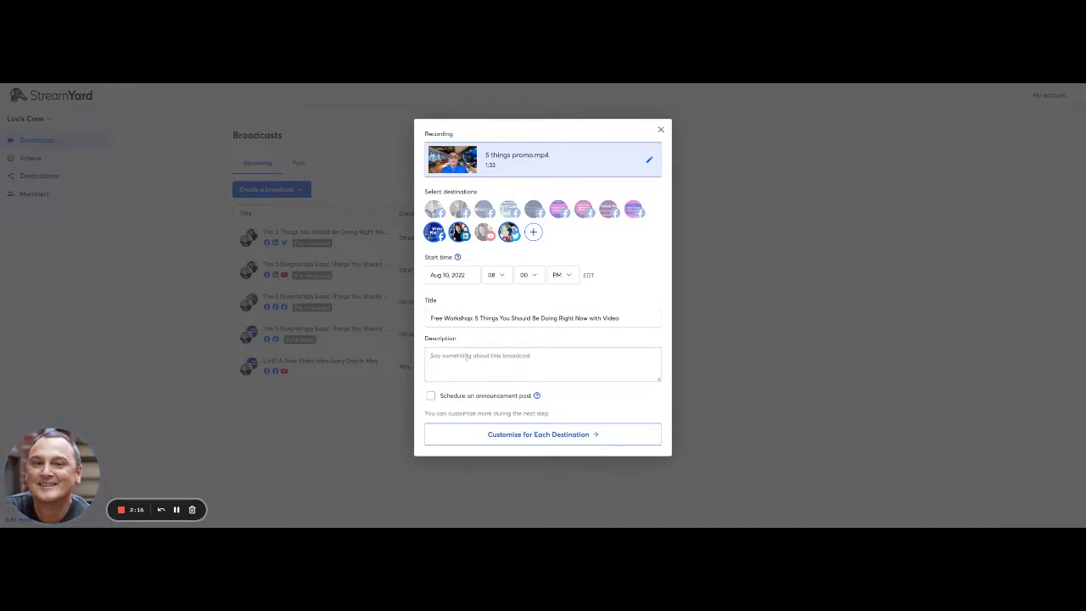
text(https://www.digibrand.online/5thingswebbie-copy/)
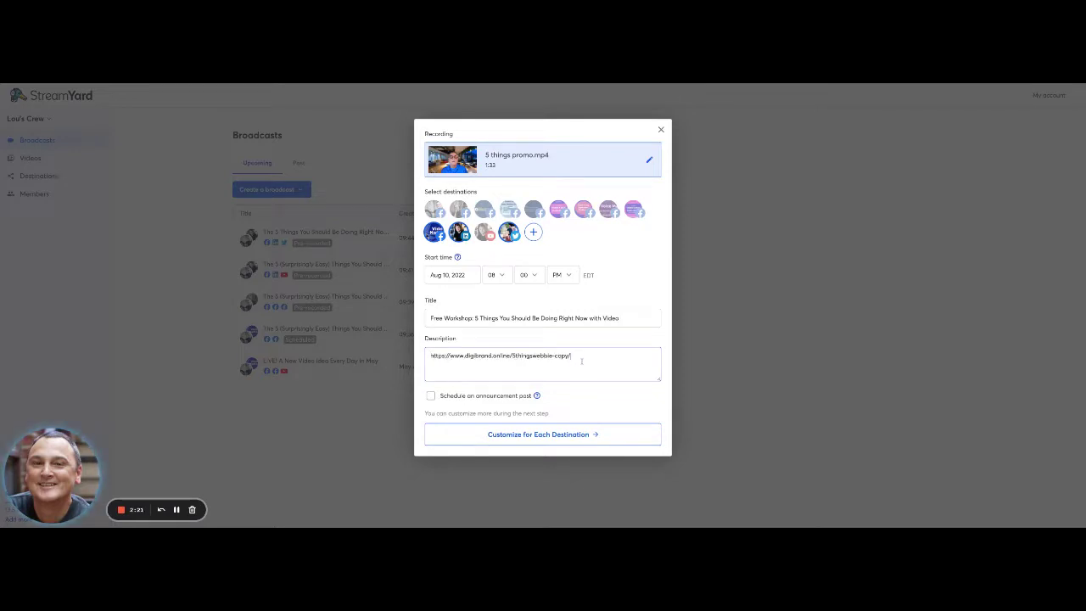
click(623, 319)
key(ctrl+shift+Left)
key(ctrl+shift+Left)
key(ctrl+shift+Left)
key(ctrl+shift+Left)
key(ctrl+shift+Left)
key(ctrl+shift+Left)
key(ctrl+shift+Left)
key(ctrl+shift+Left)
key(ctrl+shift+Left)
key(ctrl+shift+Left)
key(ctrl+c)
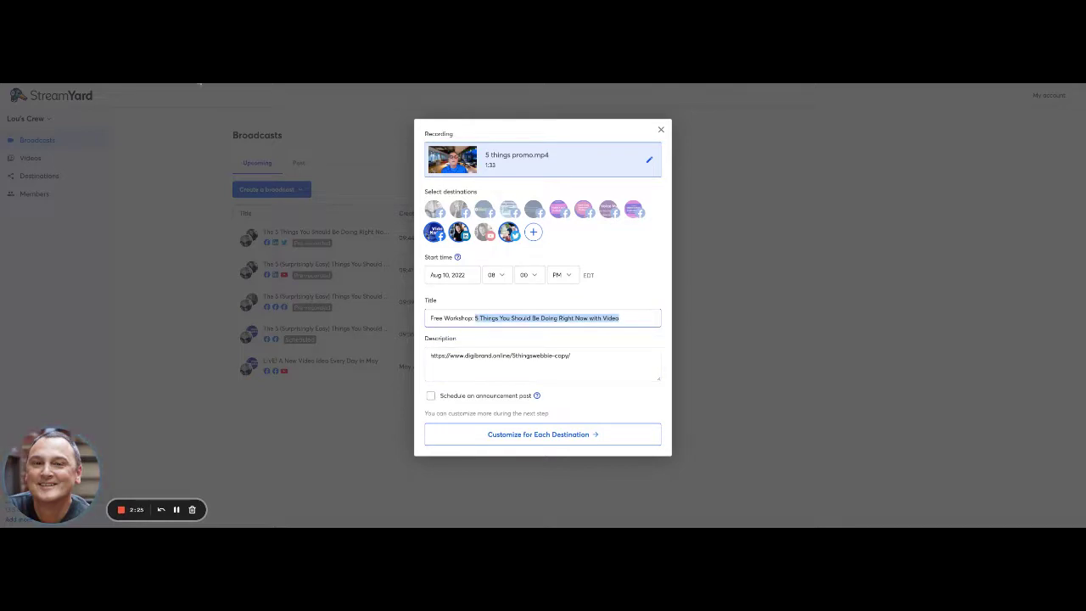
click(586, 356)
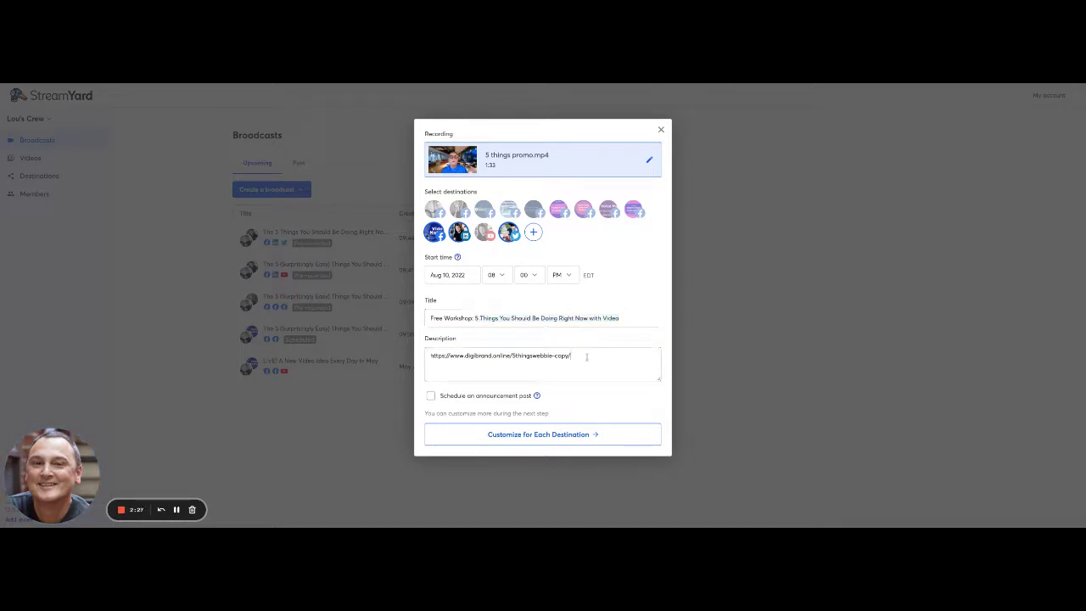
key(ctrl+v)
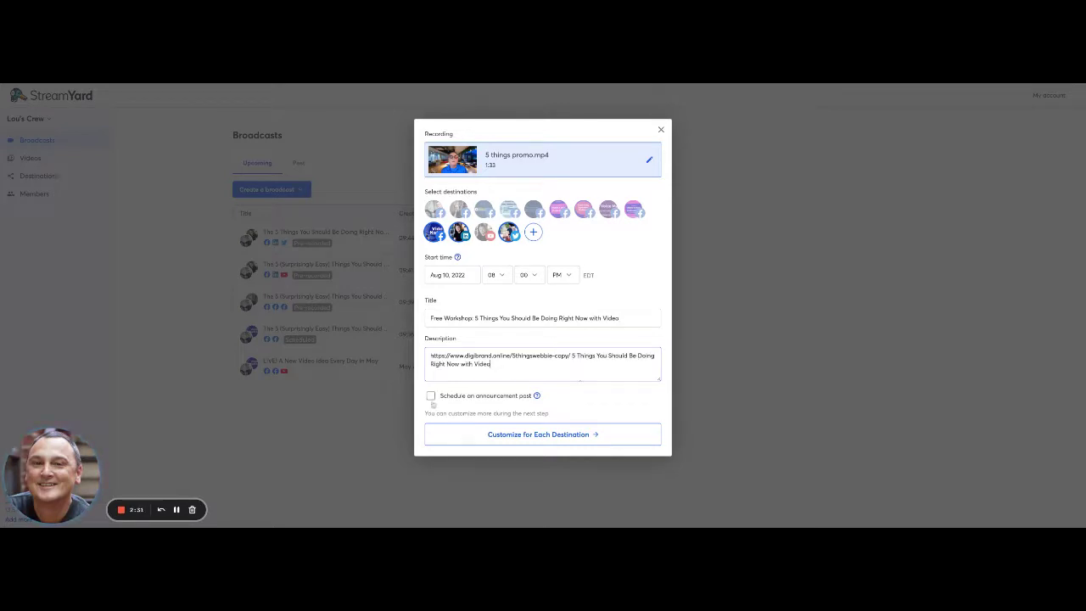
click(430, 396)
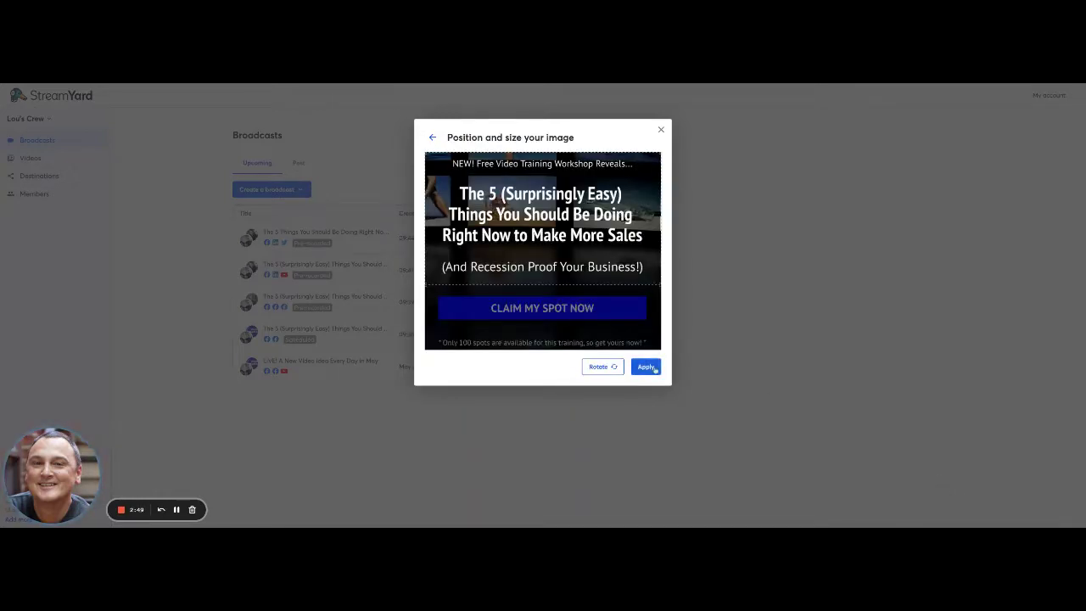
- Apply the workshop promo image to the announcement and date it Aug 10, 2022
click(647, 367)
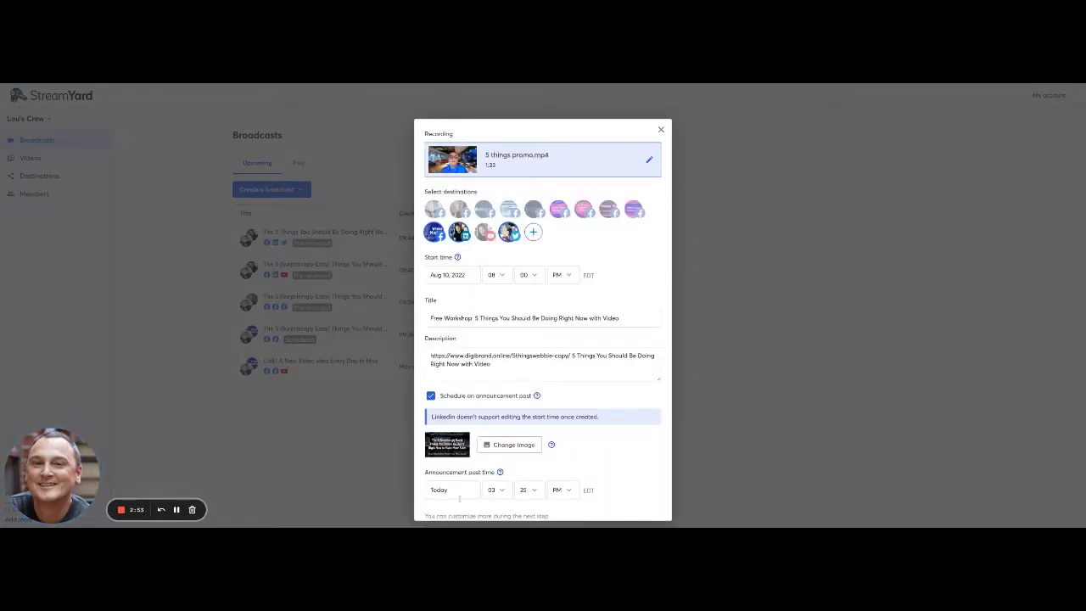
click(472, 490)
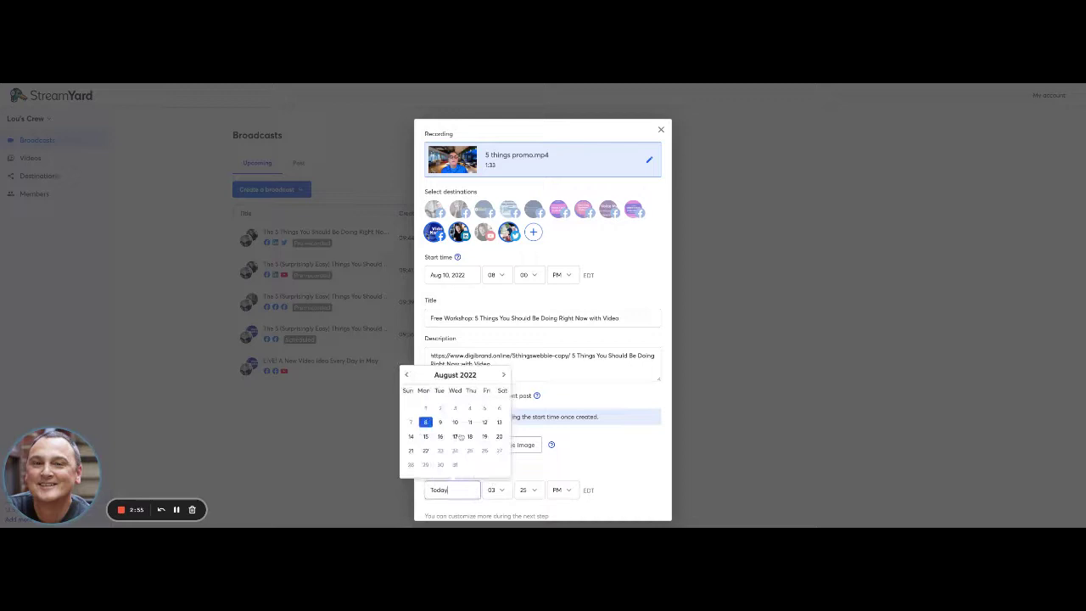
click(455, 422)
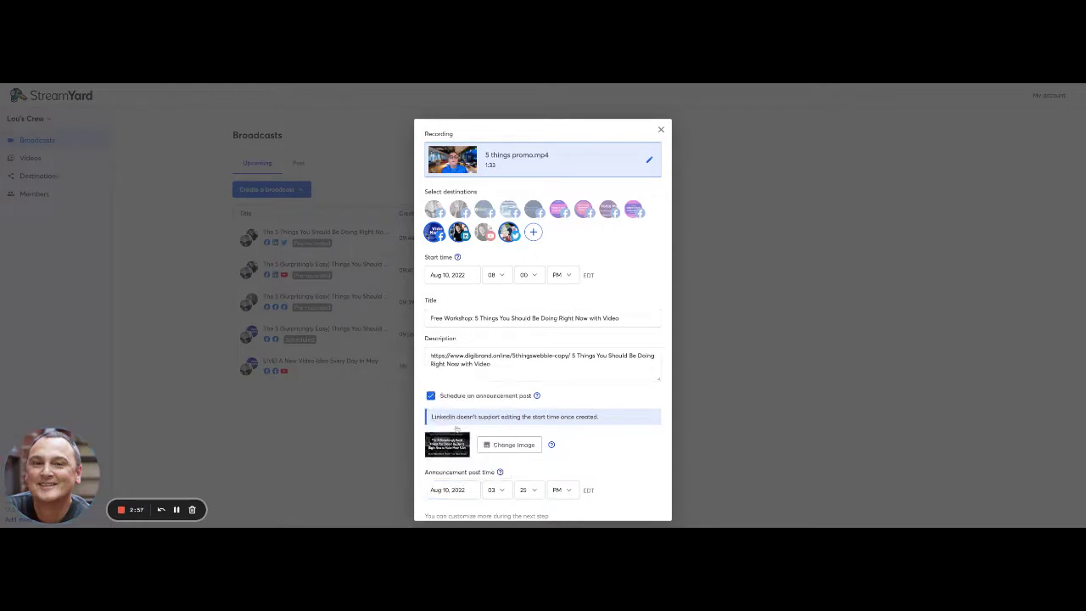
click(504, 491)
- Time the announcement for 07:25 PM and continue to per-destination customization
scroll(558, 426, down, 1)
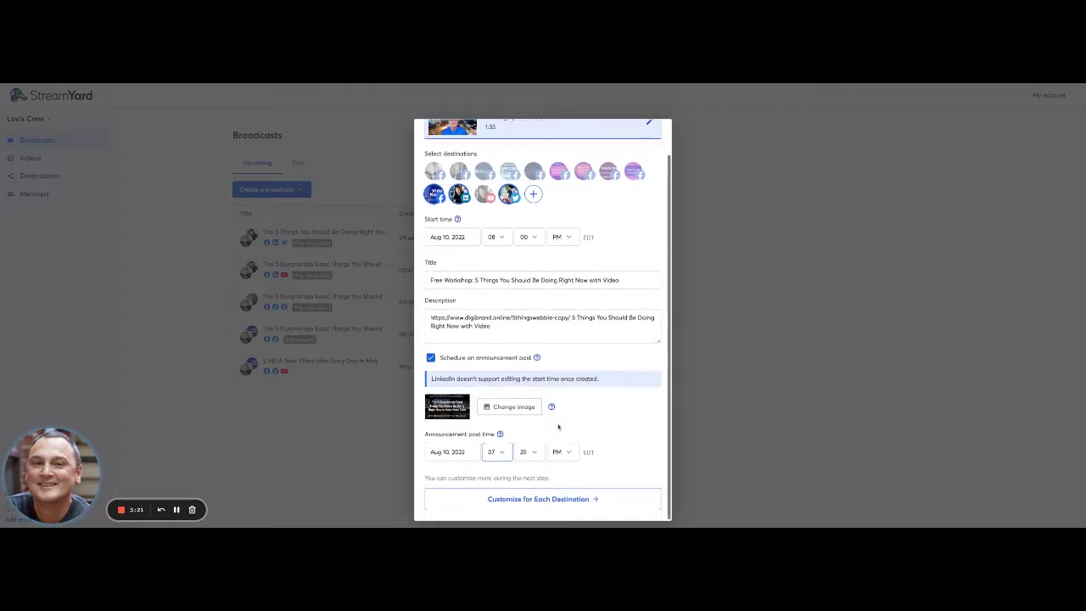
click(534, 499)
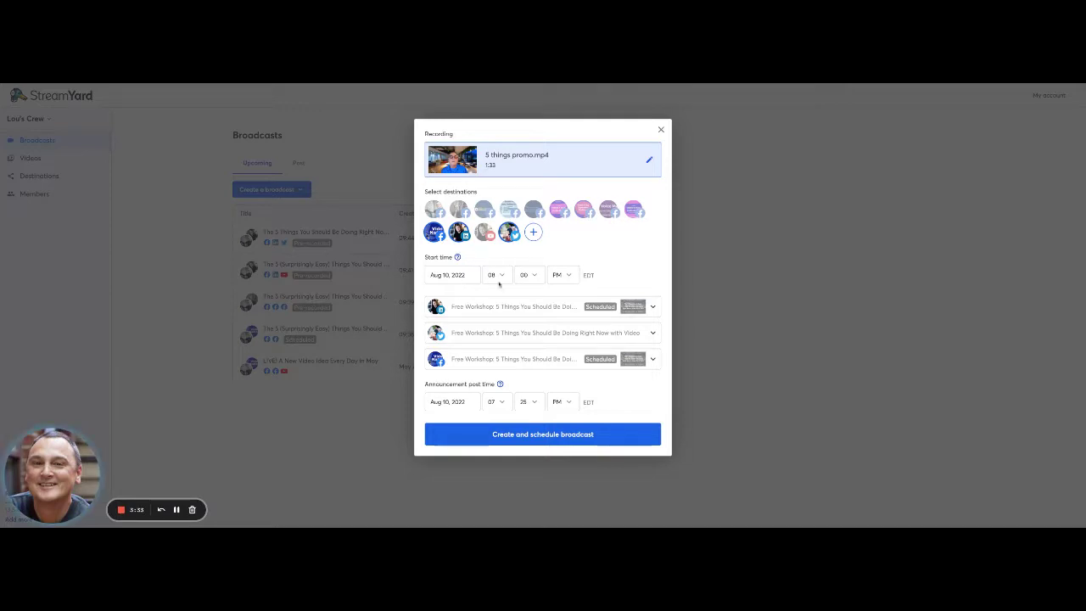
- Create the scheduled Free Workshop broadcast and check its options menu in Upcoming
click(544, 434)
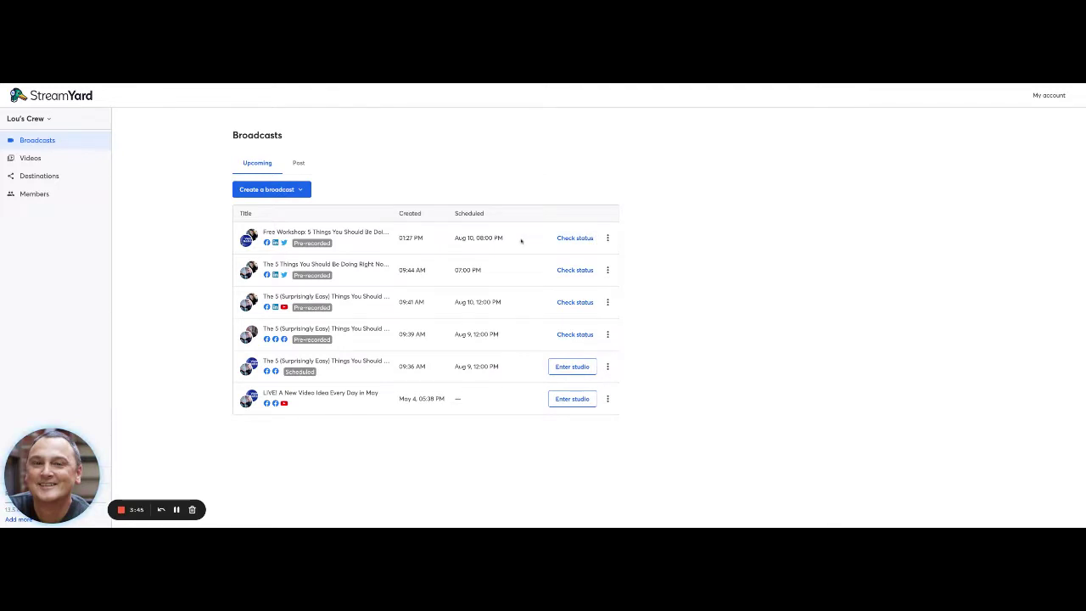
click(607, 238)
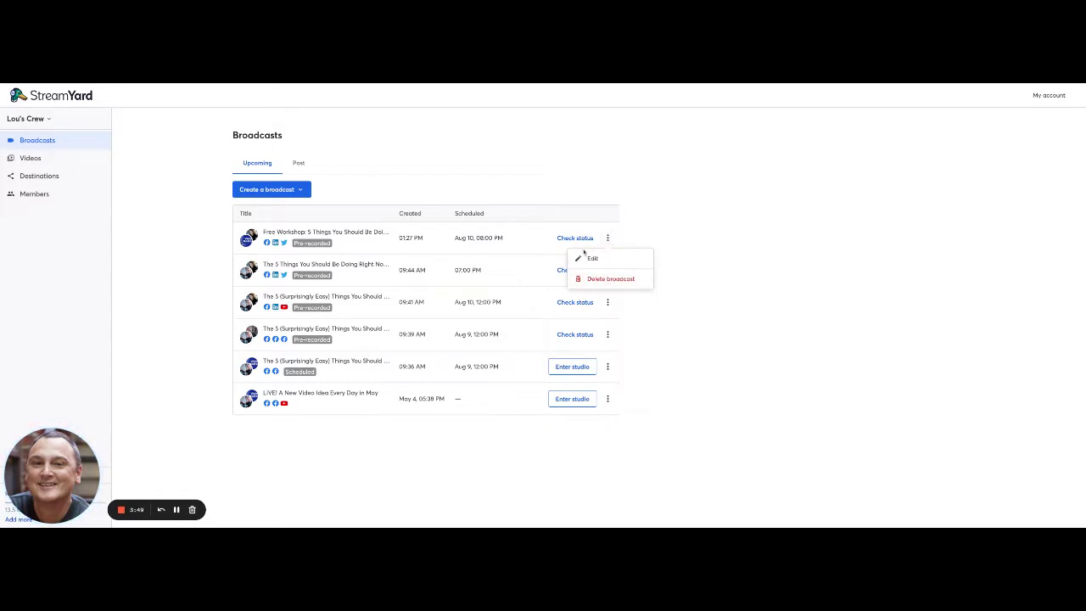
click(575, 238)
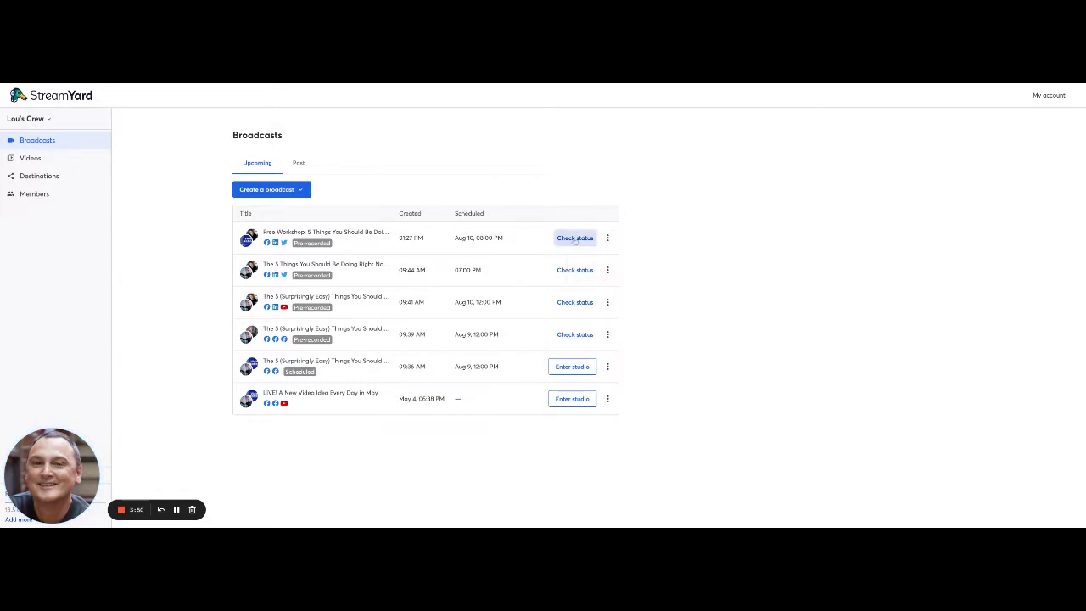
click(41, 160)
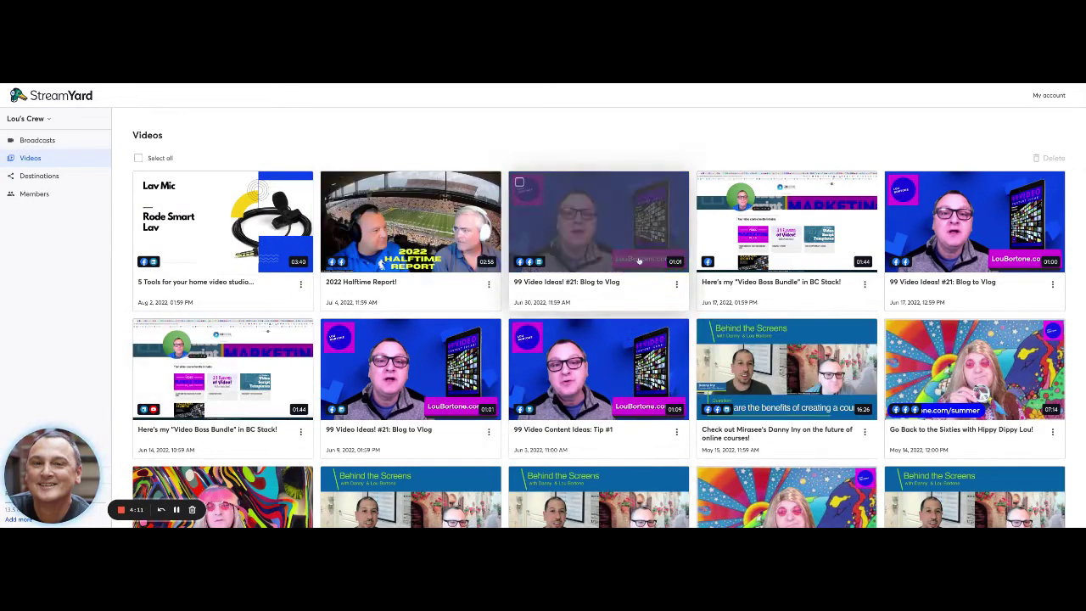
click(31, 177)
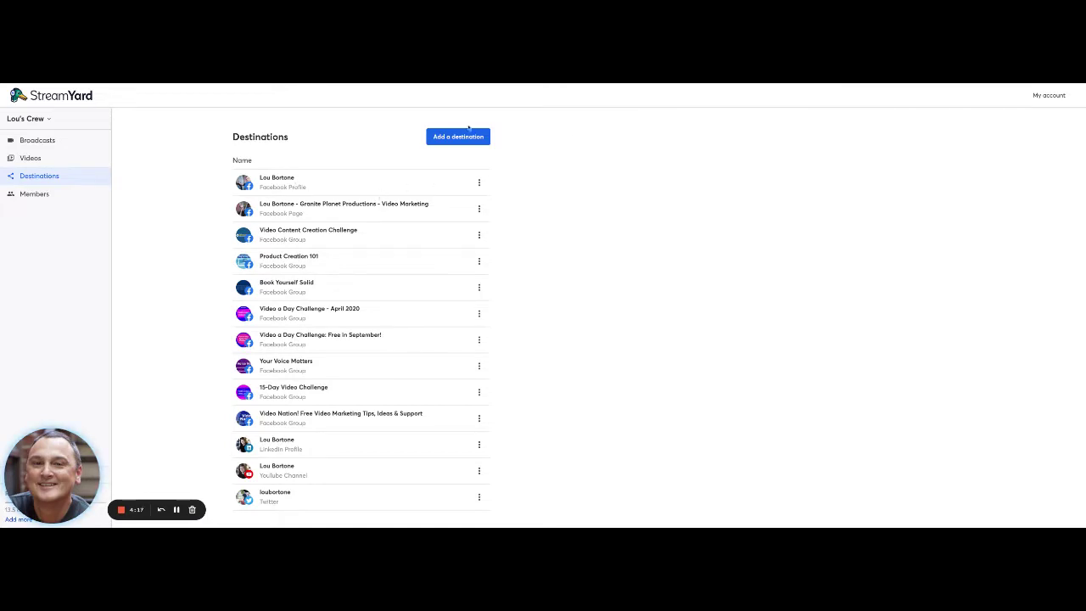
click(36, 142)
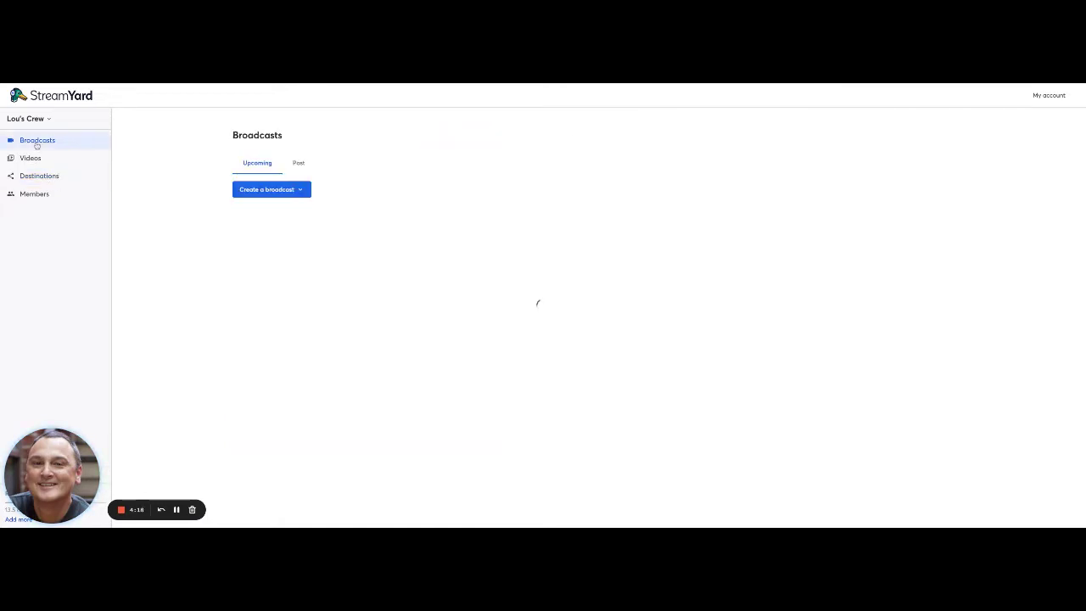